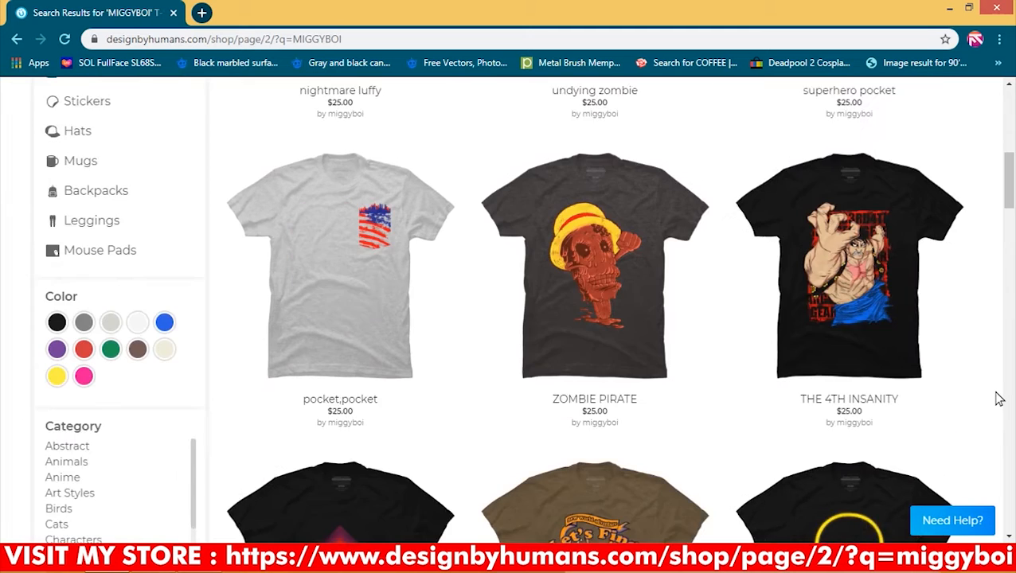
# Browse the T-shirt designs on the second page of the MIGGYBOI search results.
pyautogui.scroll(-8, 1000, 399)
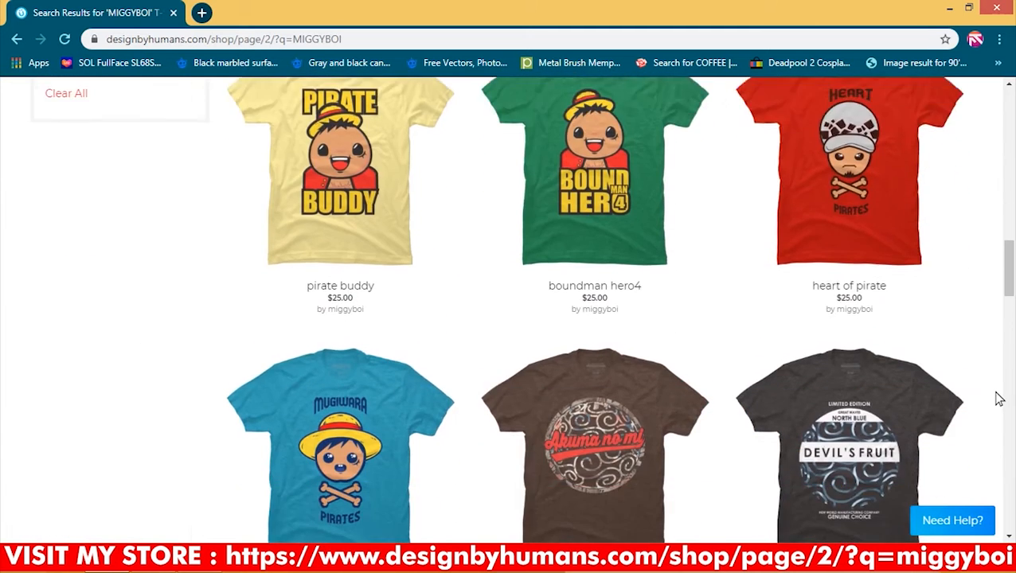
pyautogui.scroll(-6, 999, 399)
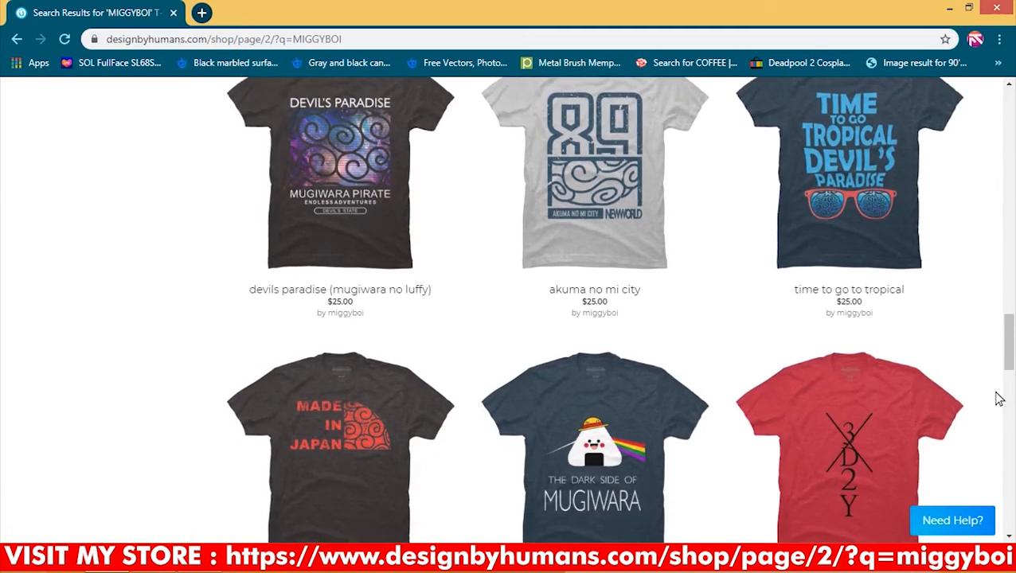
pyautogui.scroll(-7, 999, 399)
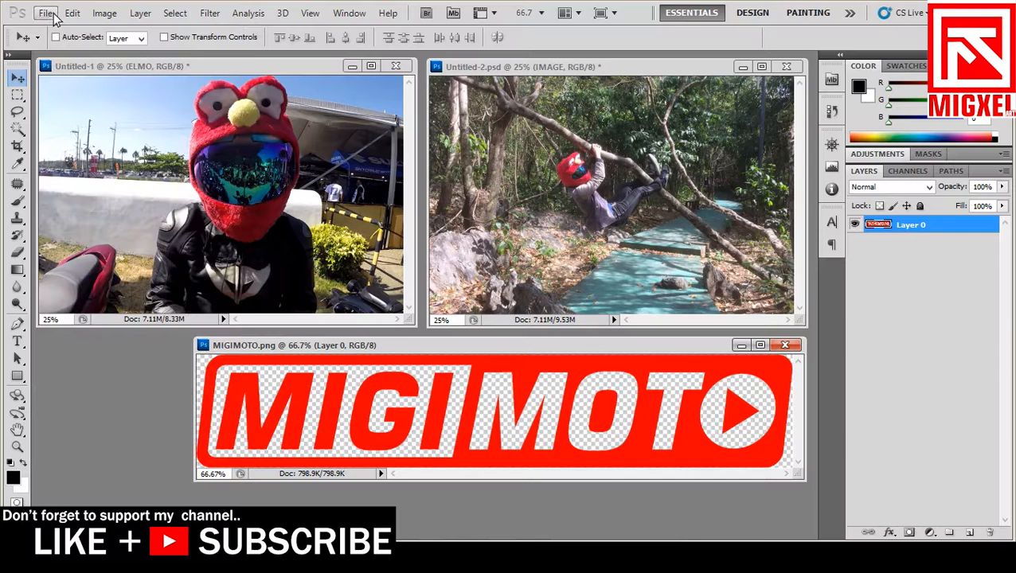
# Start a new document named VLOG_1 with the Custom preset and its dimensions in pixels.
pyautogui.click(47, 14)
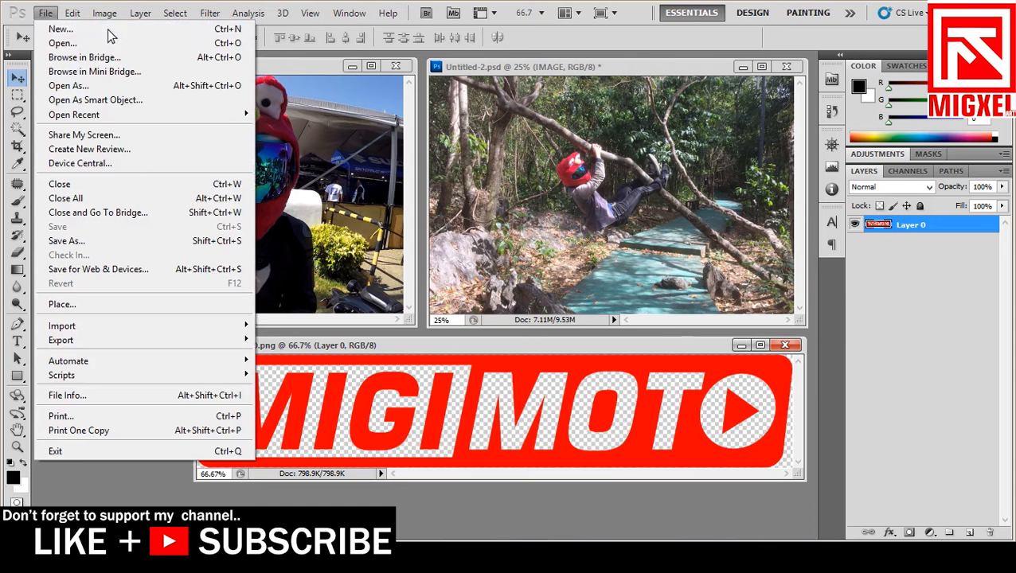
pyautogui.click(109, 32)
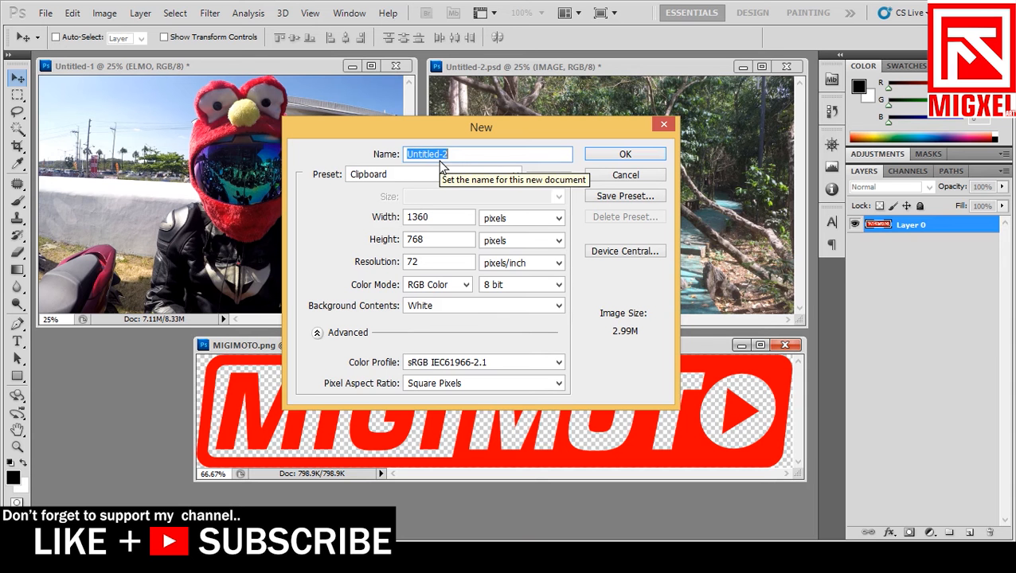
pyautogui.write('VLOG_1')
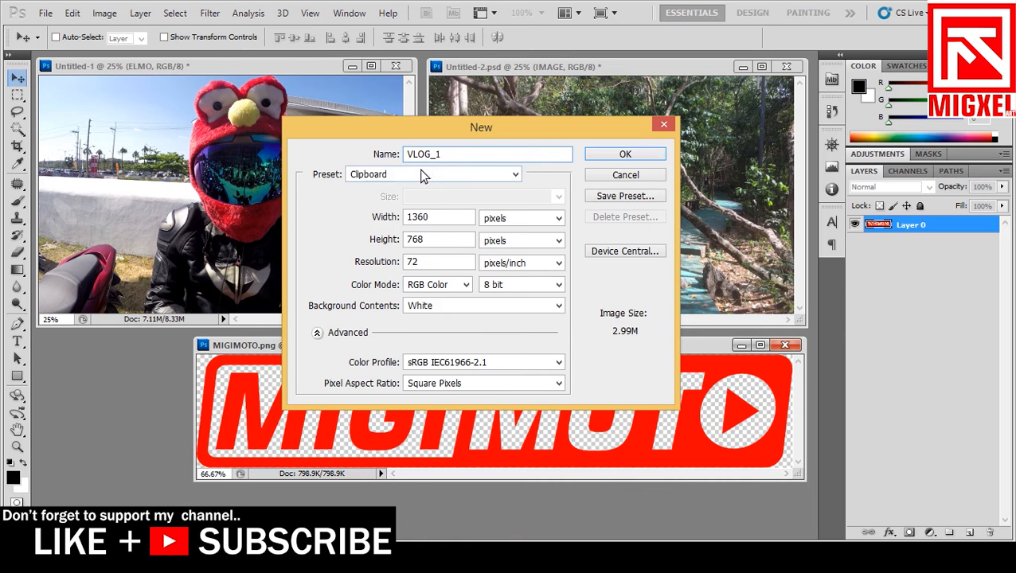
pyautogui.click(415, 171)
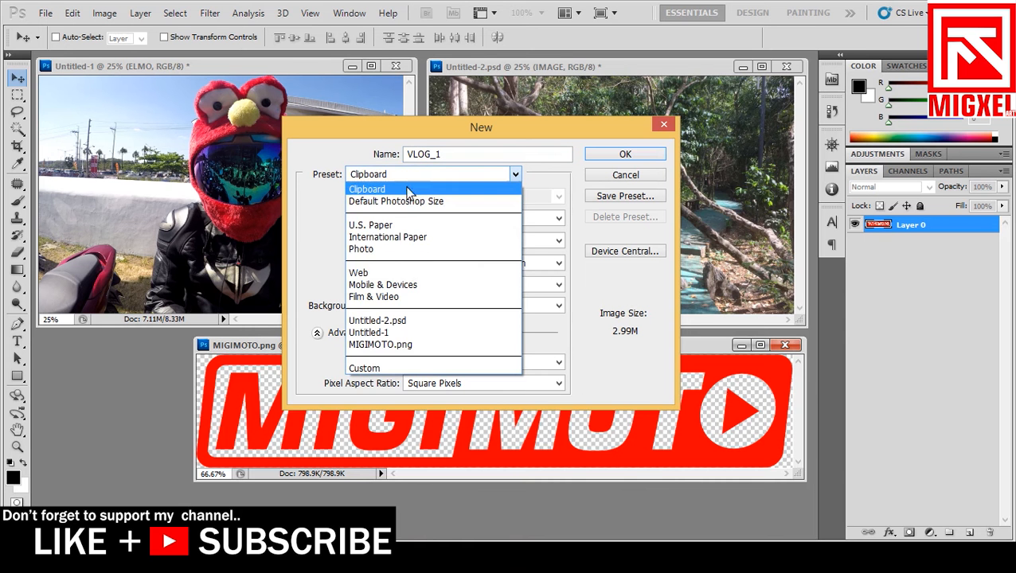
pyautogui.click(371, 368)
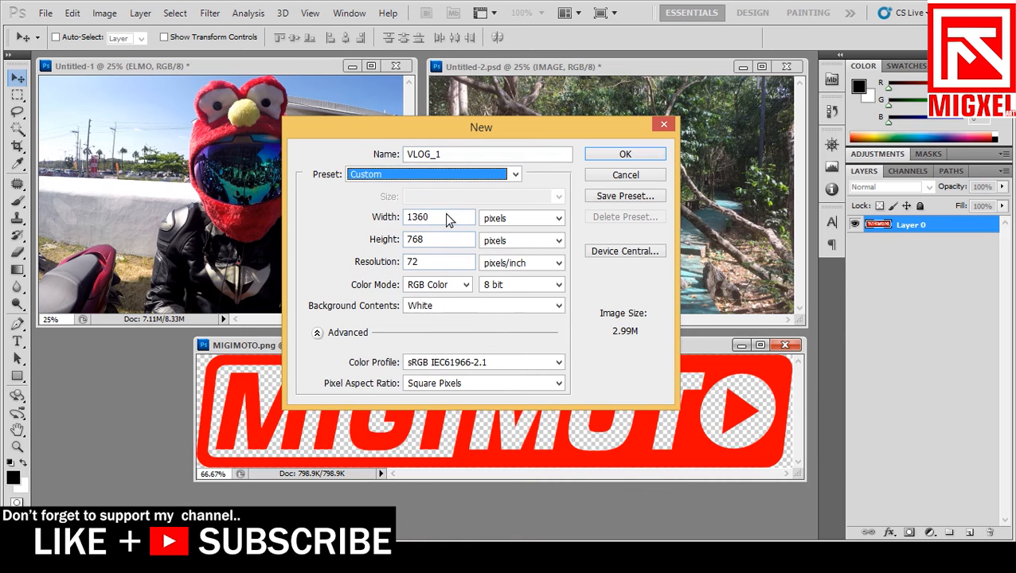
pyautogui.click(513, 220)
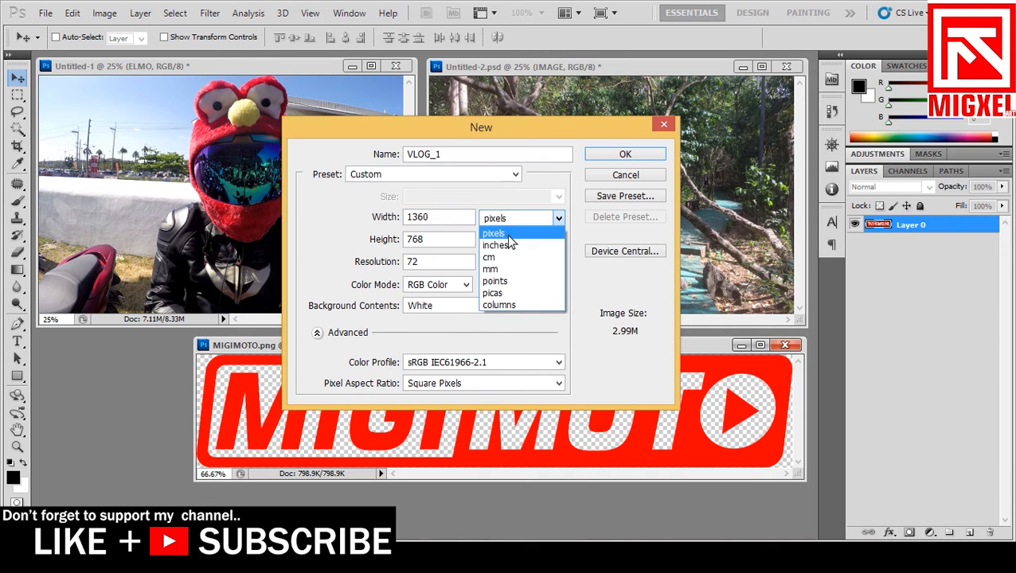
pyautogui.click(508, 236)
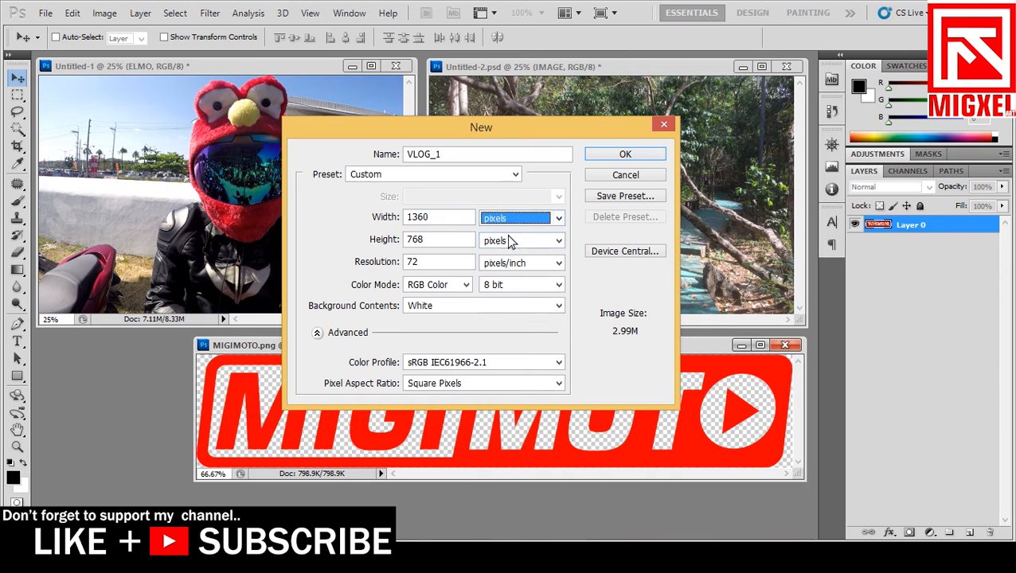
# Set the new document to 1280 by 720 pixels at 150 pixels/inch and create it.
pyautogui.moveTo(446, 223); pyautogui.dragTo(350, 227)
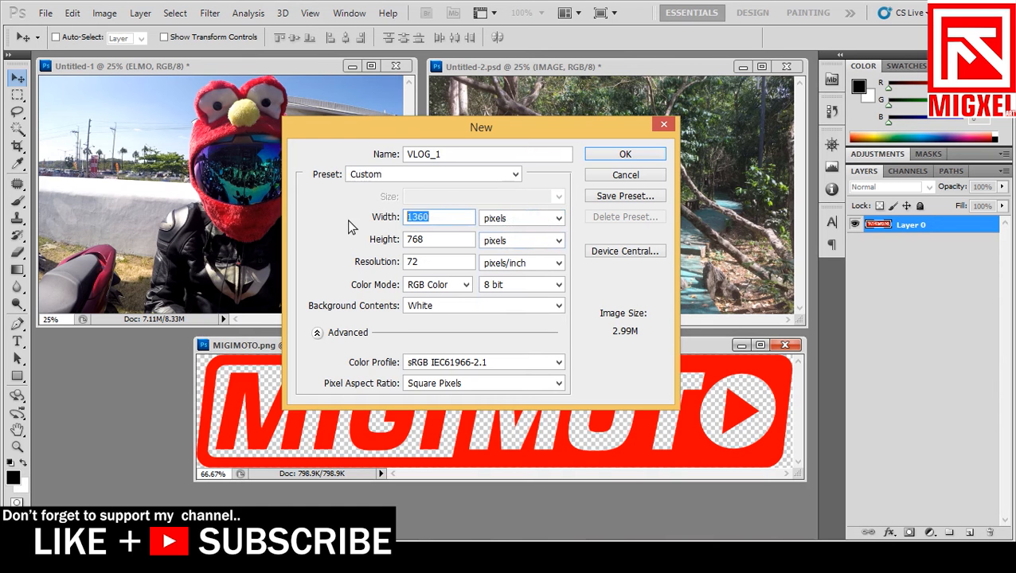
pyautogui.write('1280')
pyautogui.press('Tab')
pyautogui.write('720')
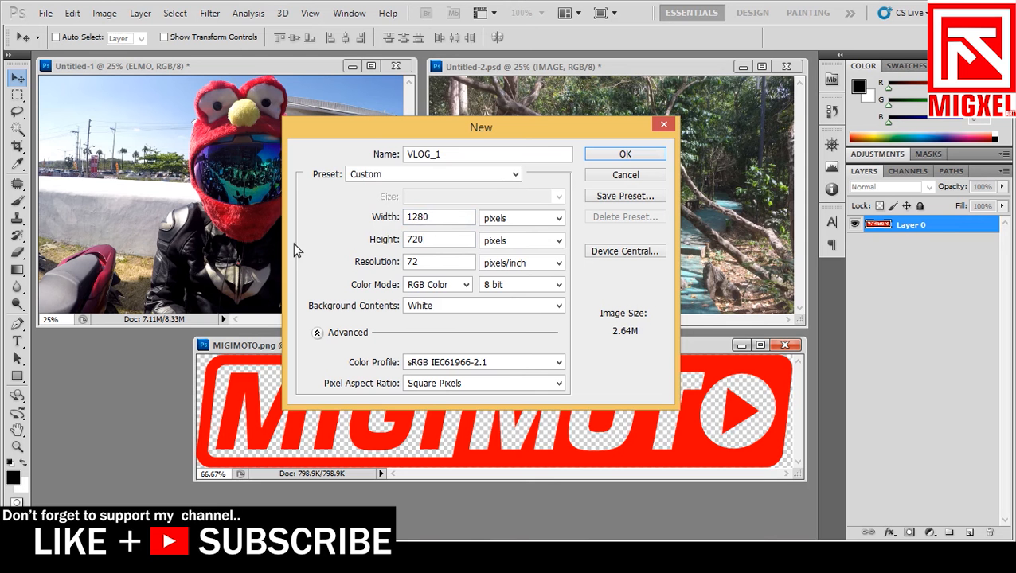
pyautogui.press('Tab')
pyautogui.write('150')
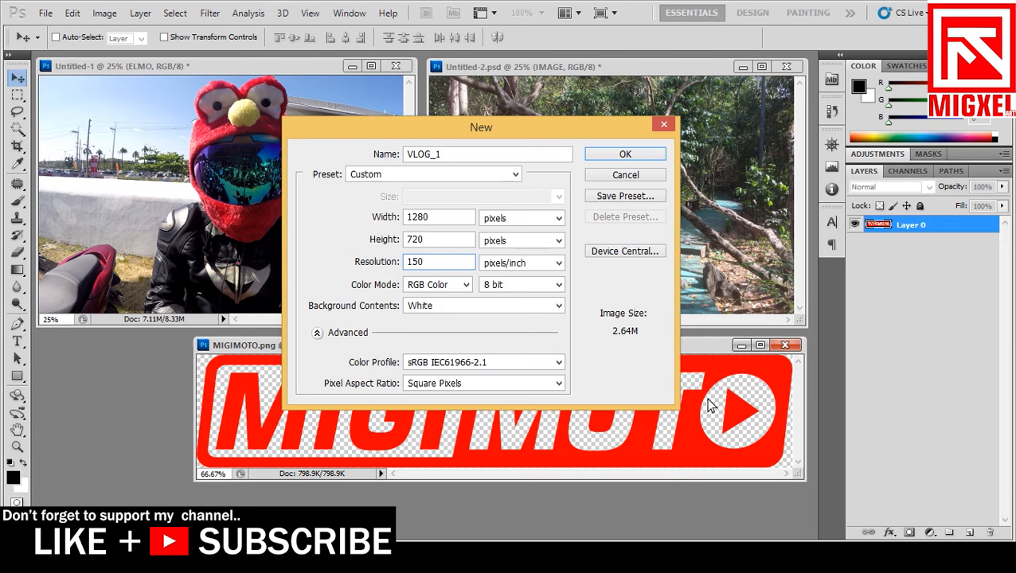
pyautogui.click(663, 157)
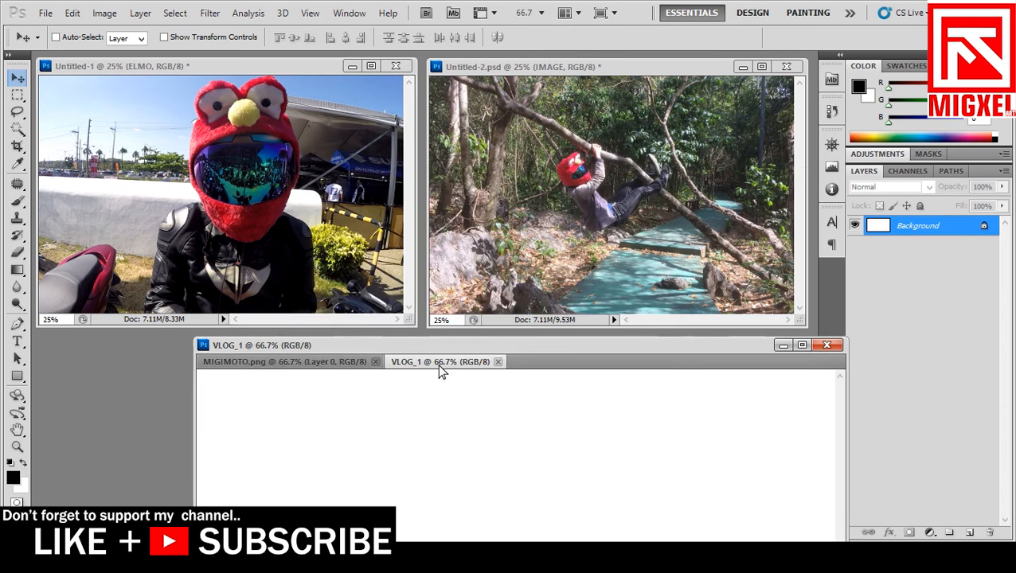
# Float VLOG_1 in its own window, zoom it to 50%, and place it over the other open images.
pyautogui.moveTo(438, 365); pyautogui.dragTo(191, 127)
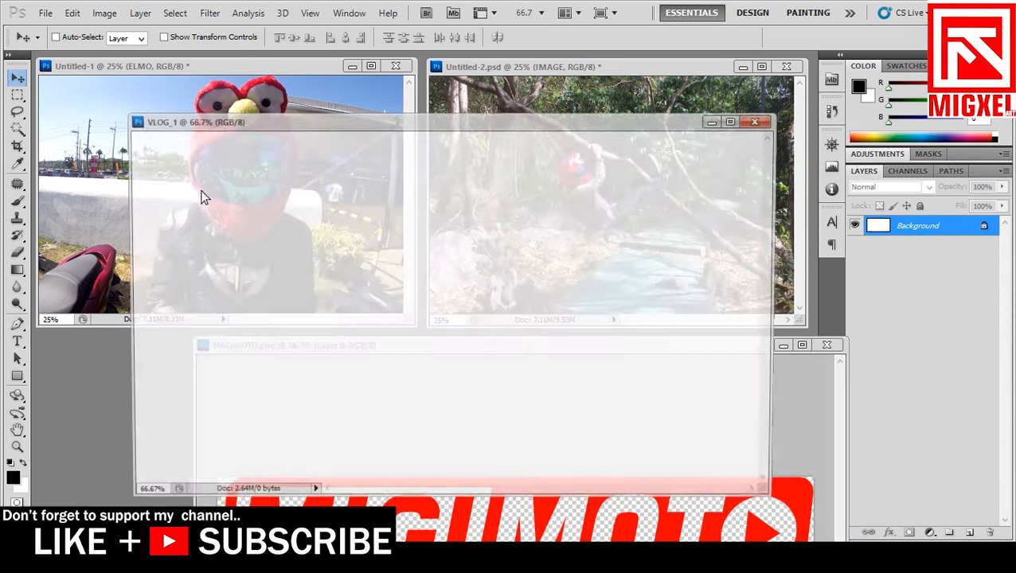
pyautogui.click(17, 448)
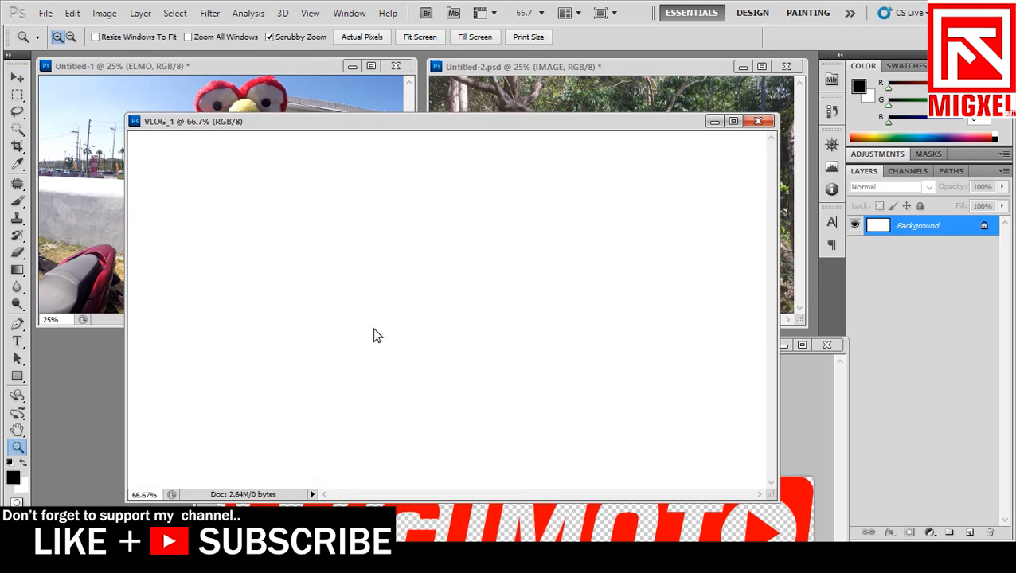
pyautogui.rightClick(464, 259)
pyautogui.click(470, 268)
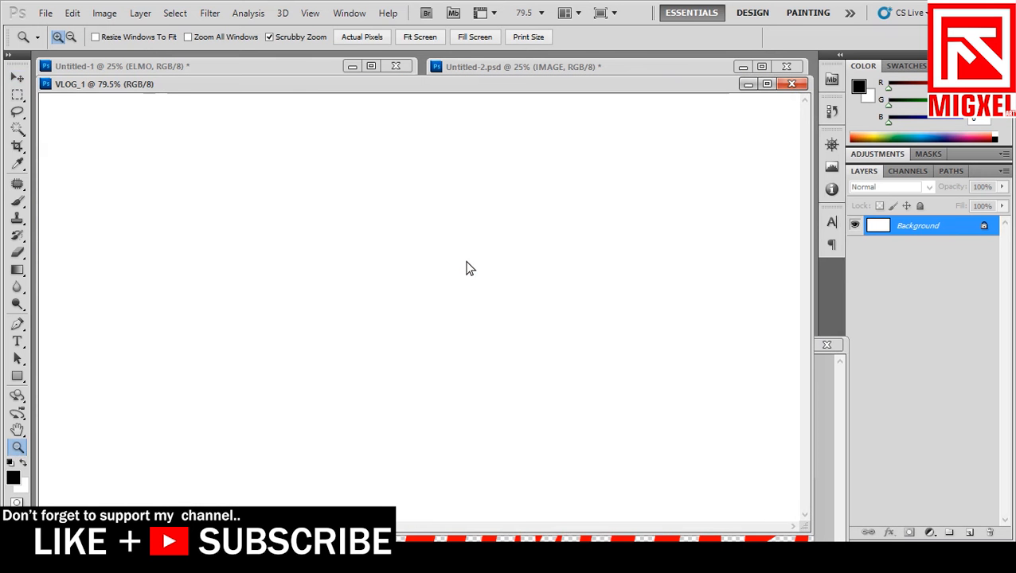
pyautogui.hotkey('ctrl', '-')
pyautogui.hotkey('ctrl', '-')
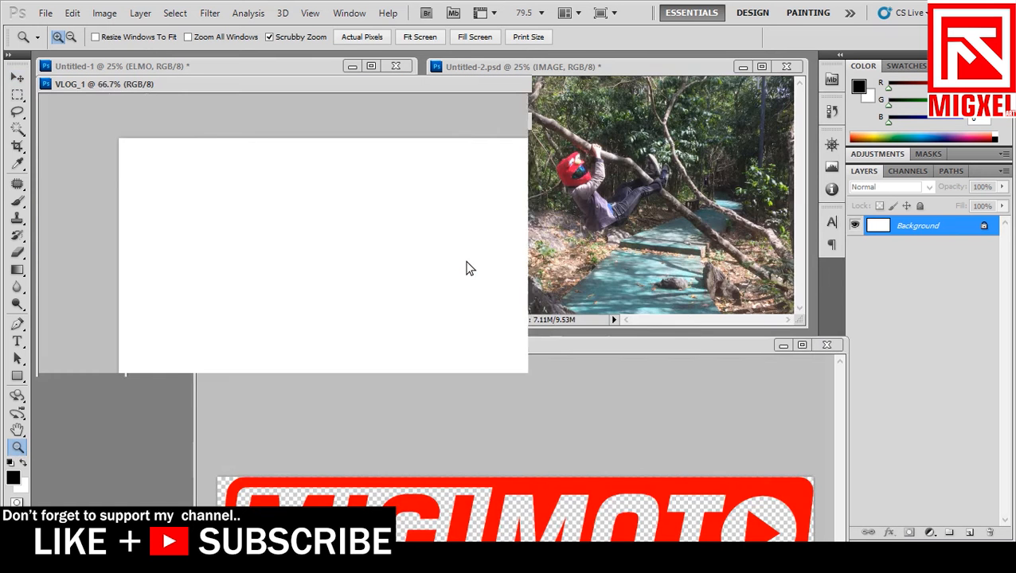
pyautogui.moveTo(323, 84); pyautogui.dragTo(492, 226)
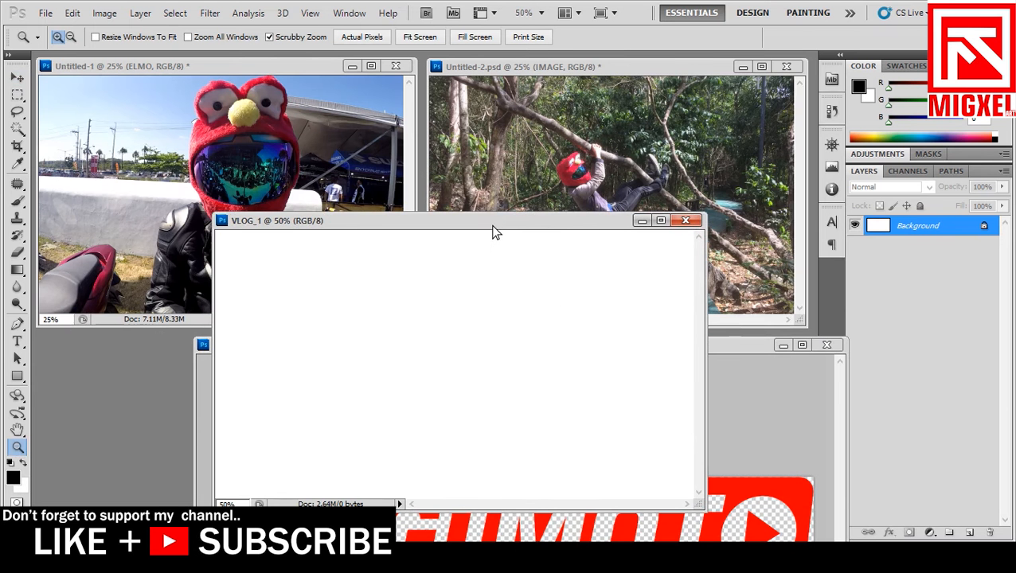
# Copy the forest photo from Untitled-2.psd into VLOG_1, and close Untitled-2.psd without saving its changes.
pyautogui.click(19, 78)
pyautogui.click(594, 195)
pyautogui.moveTo(593, 195); pyautogui.dragTo(390, 352)
pyautogui.click(669, 148)
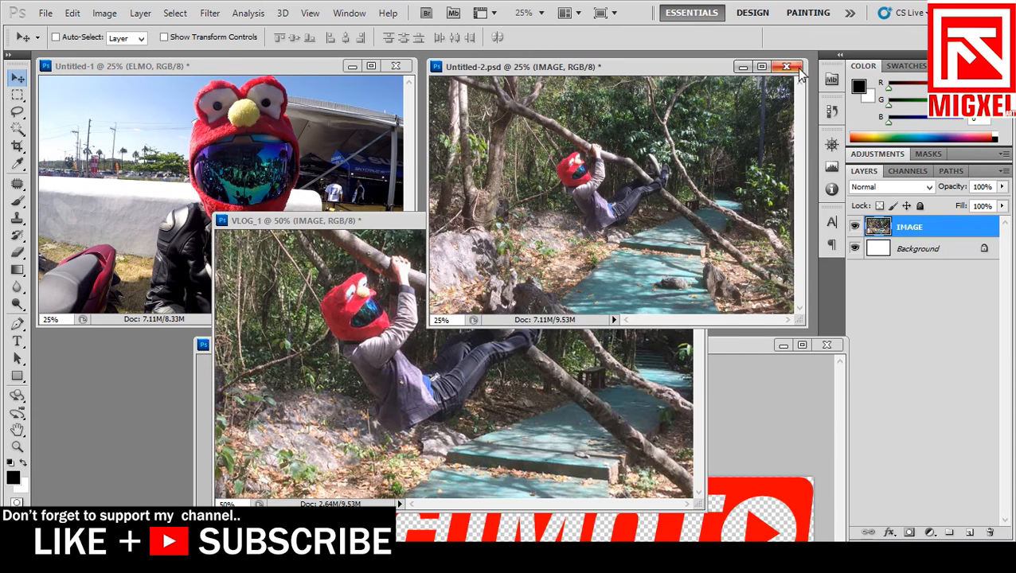
pyautogui.click(786, 66)
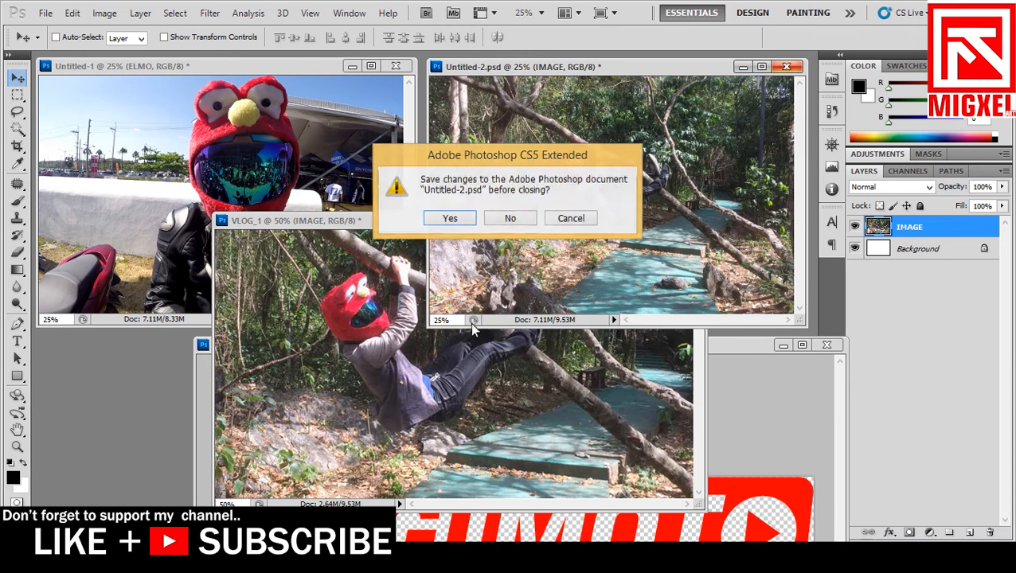
pyautogui.click(511, 220)
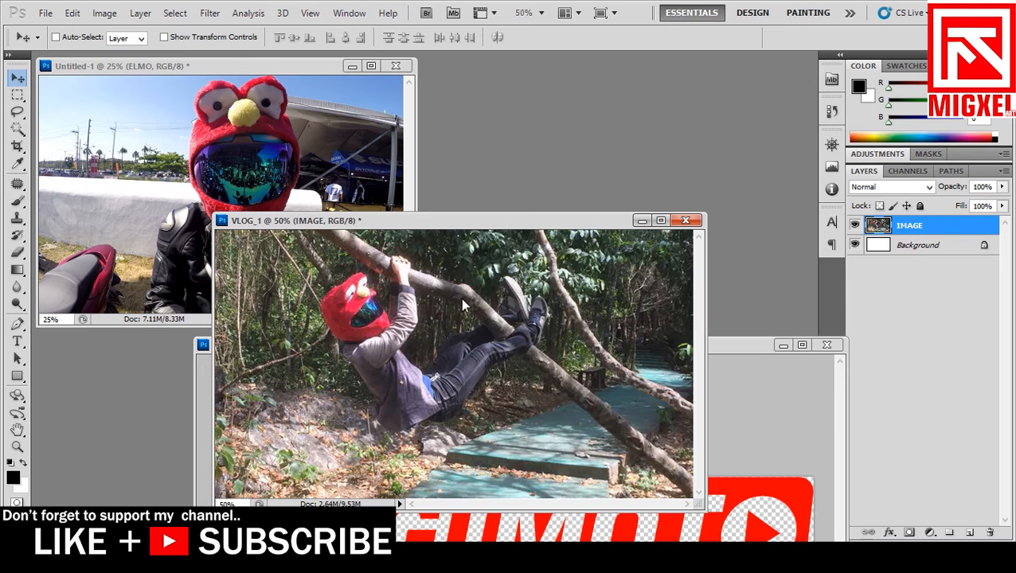
# Scale the forest photo down proportionally and position it so it fills the whole VLOG_1 canvas.
pyautogui.moveTo(460, 298); pyautogui.dragTo(514, 339)
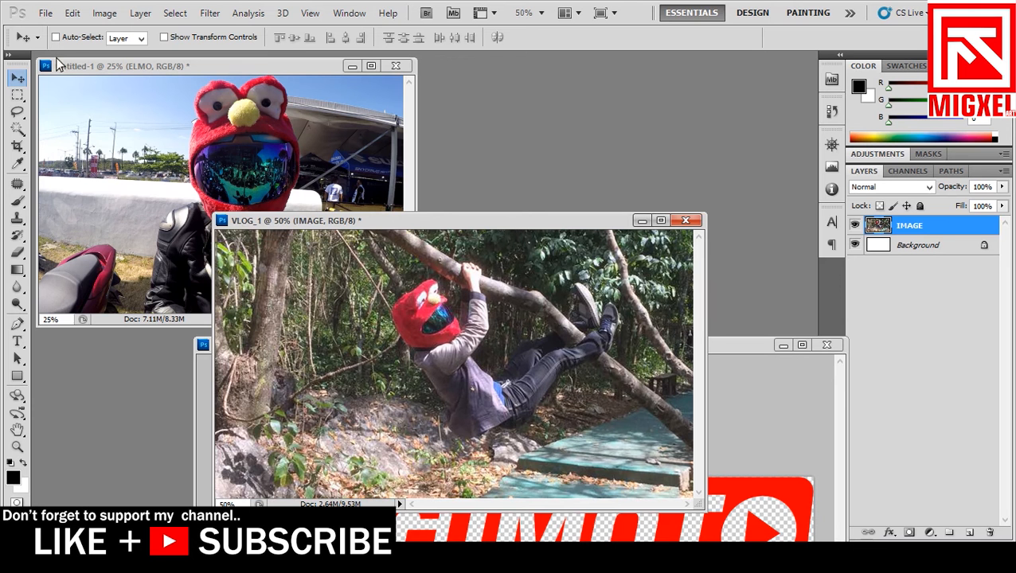
pyautogui.click(74, 14)
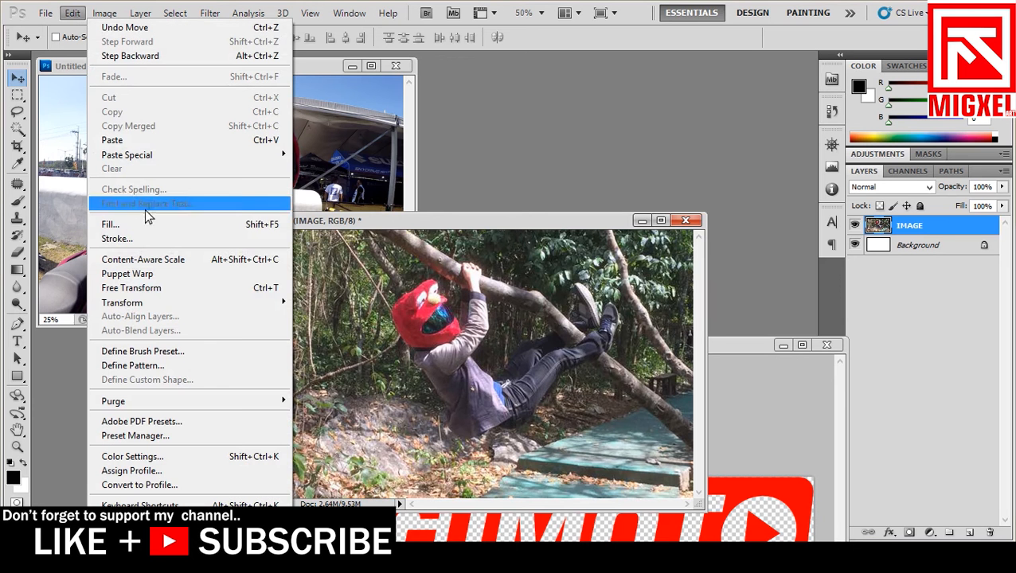
pyautogui.moveTo(154, 298)
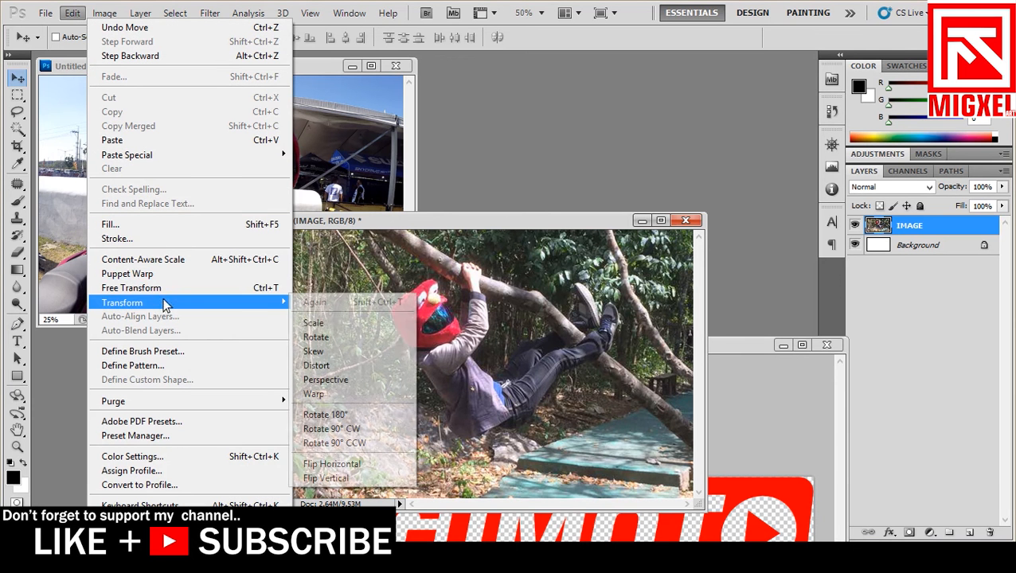
pyautogui.click(335, 325)
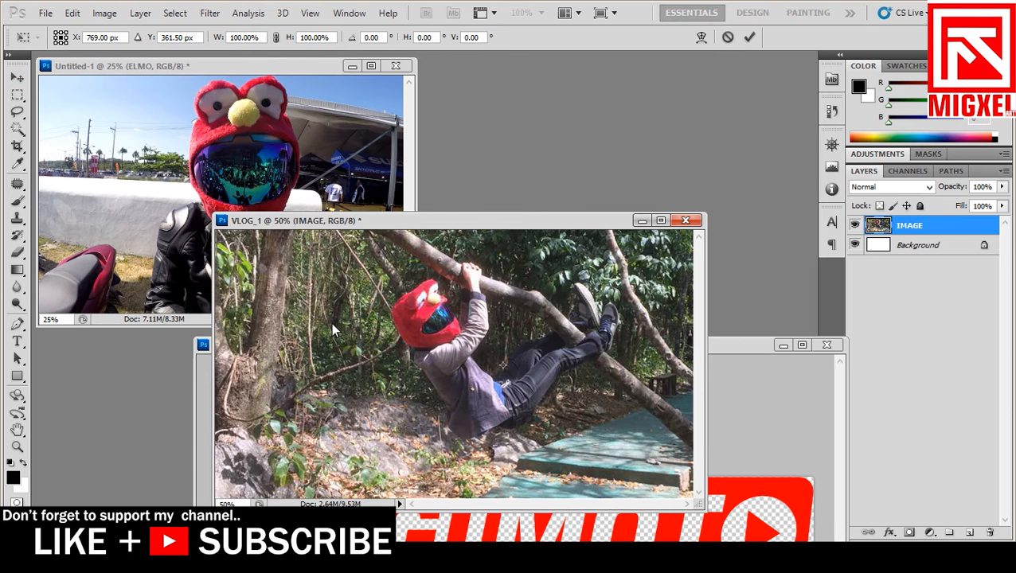
pyautogui.hotkey('ctrl', '0')
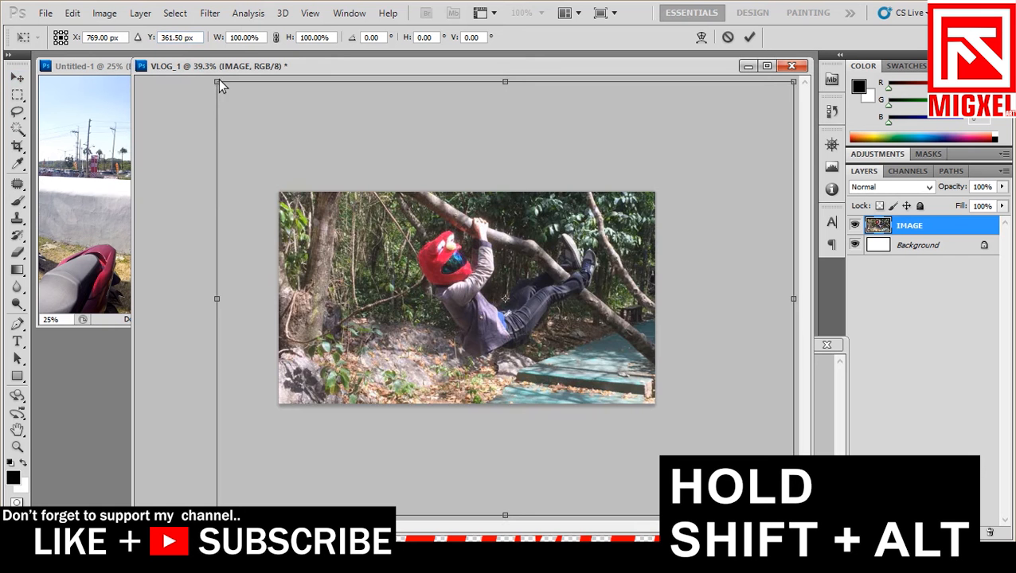
pyautogui.moveTo(217, 80); pyautogui.dragTo(317, 164)
pyautogui.moveTo(374, 219); pyautogui.dragTo(343, 215)
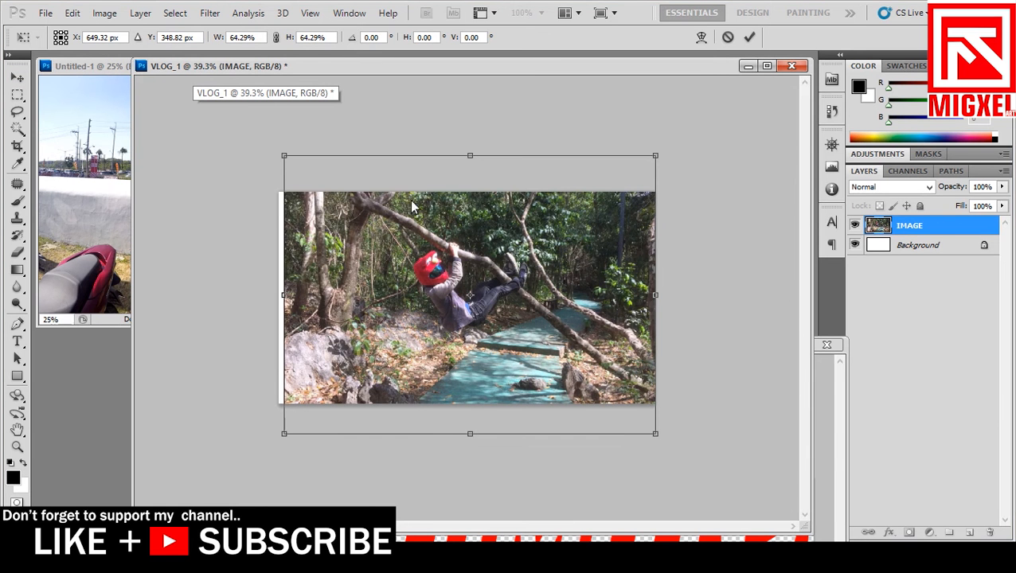
pyautogui.moveTo(659, 158); pyautogui.dragTo(665, 152)
pyautogui.press('Return')
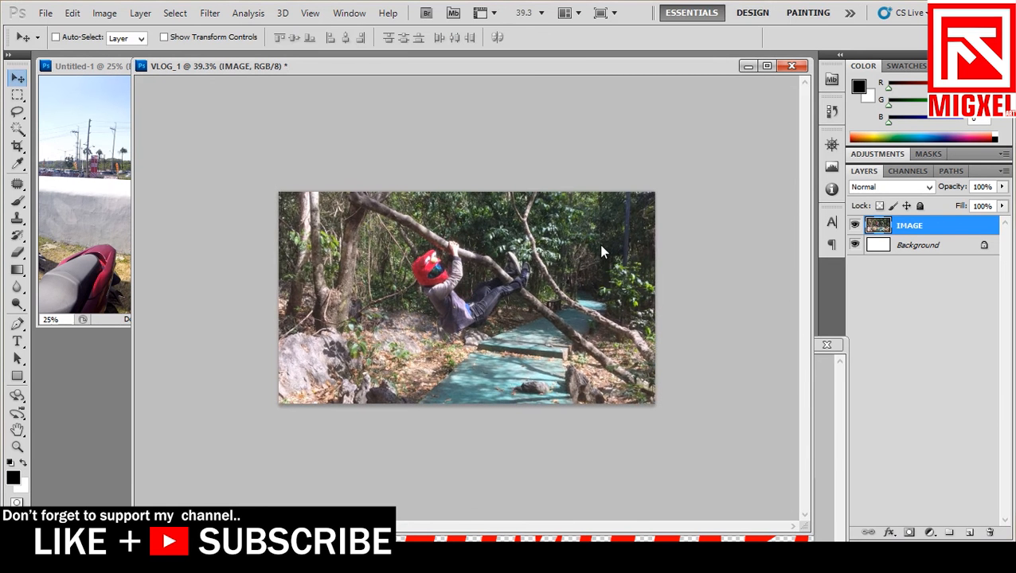
# Zoom VLOG_1 to 50% and move its window aside to uncover the Untitled-1 photo.
pyautogui.hotkey('ctrl', '0')
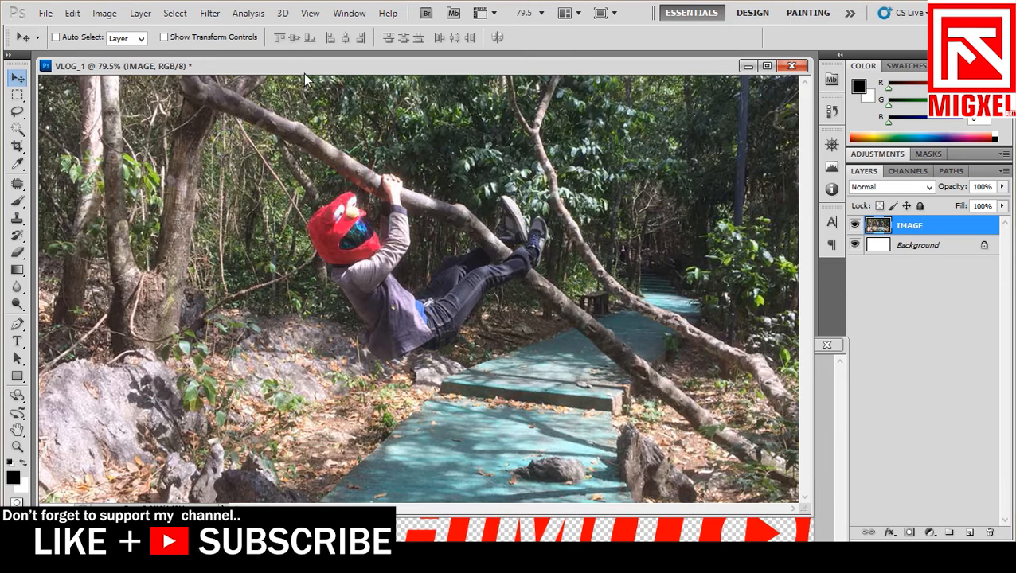
pyautogui.hotkey('ctrl', '-')
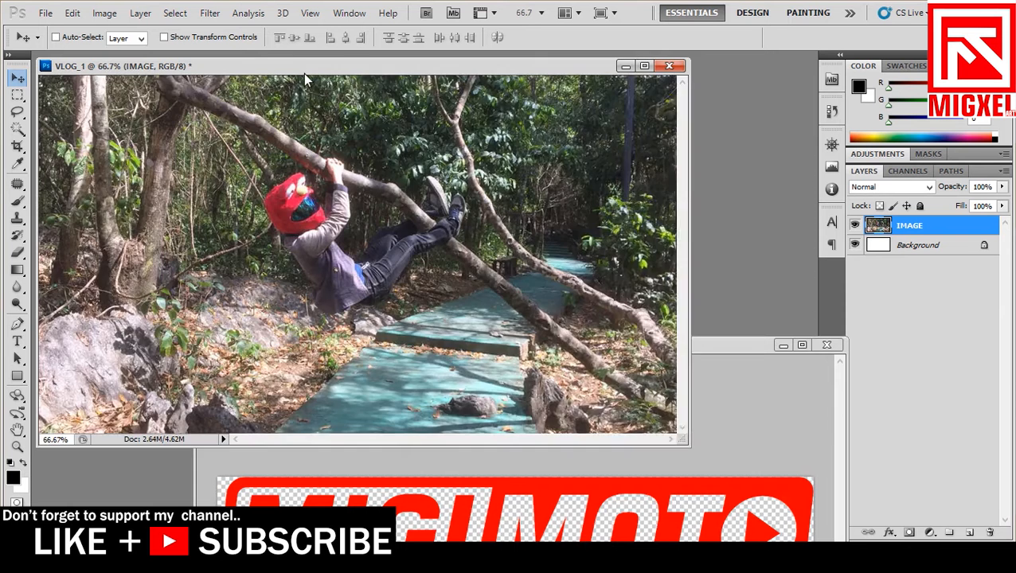
pyautogui.hotkey('ctrl', '-')
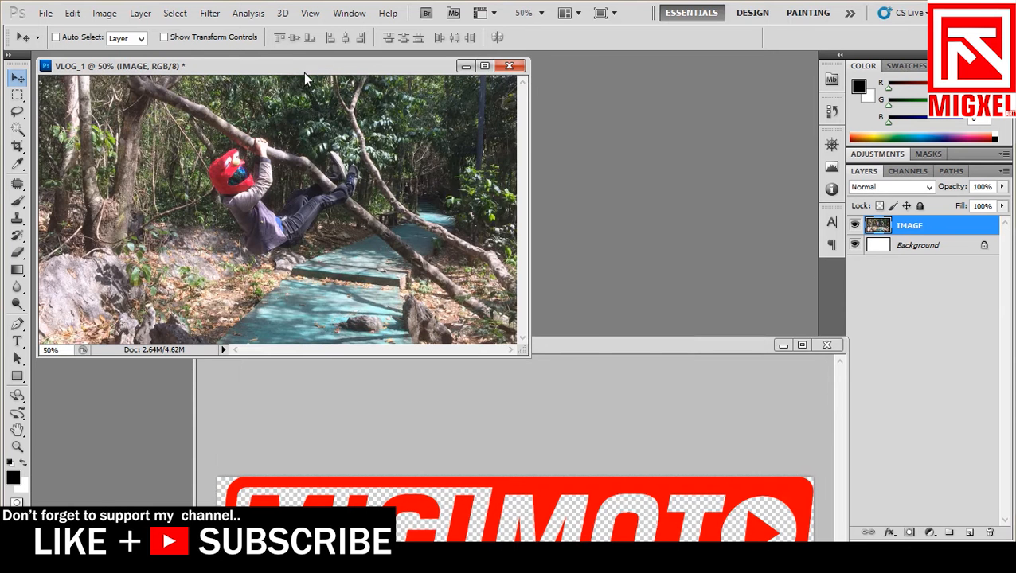
pyautogui.moveTo(307, 70); pyautogui.dragTo(561, 166)
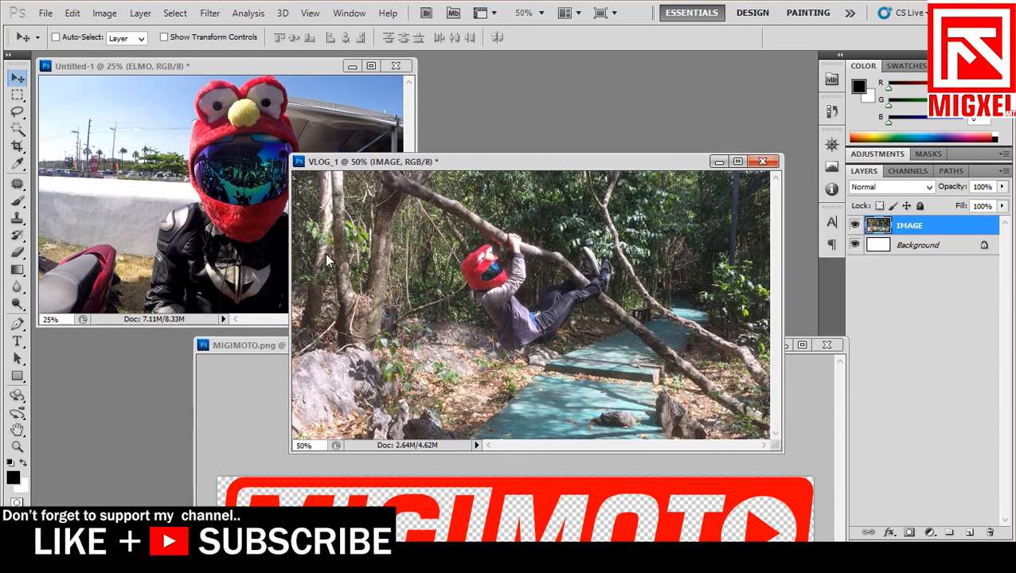
# Switch to the Untitled-1 photo of the Elmo helmet rider and fit it on the screen.
pyautogui.click(143, 192)
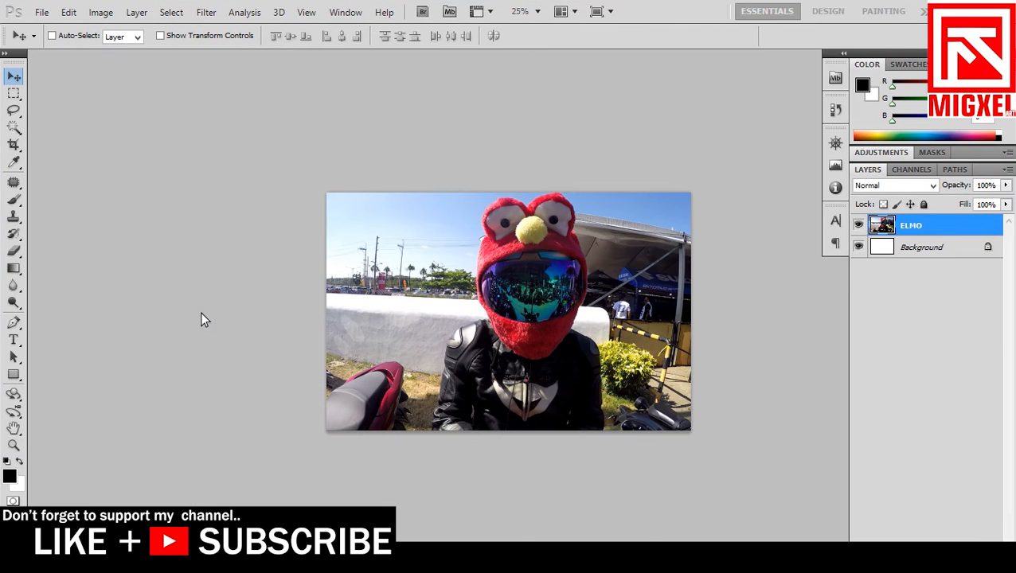
pyautogui.click(13, 445)
pyautogui.rightClick(527, 364)
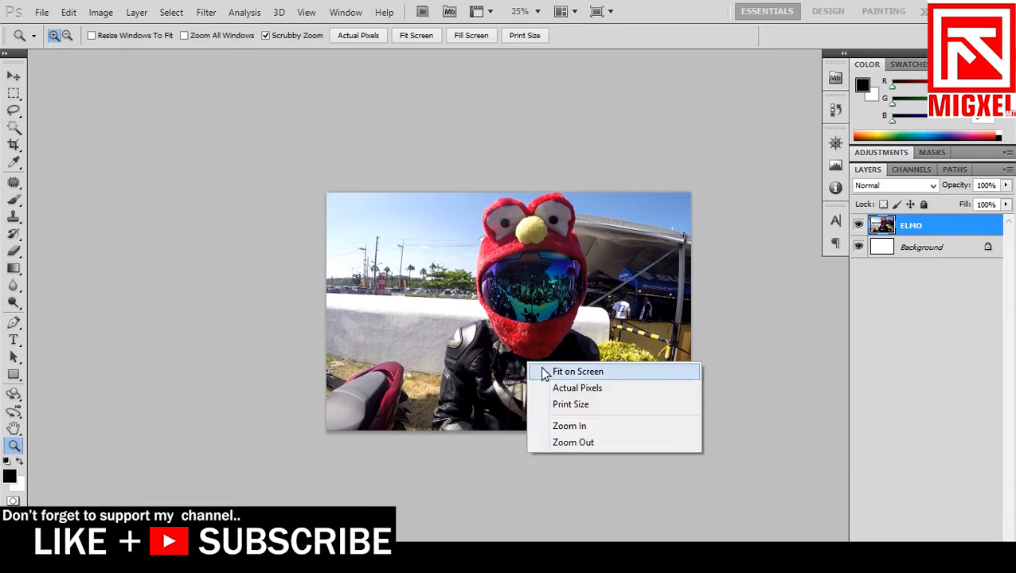
pyautogui.click(539, 368)
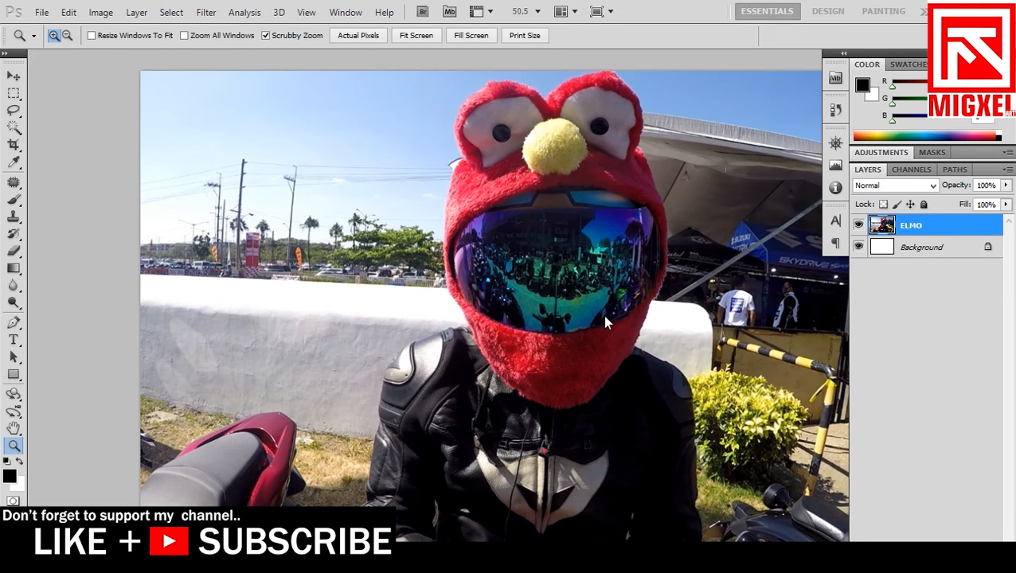
pyautogui.moveTo(603, 316); pyautogui.dragTo(511, 311)
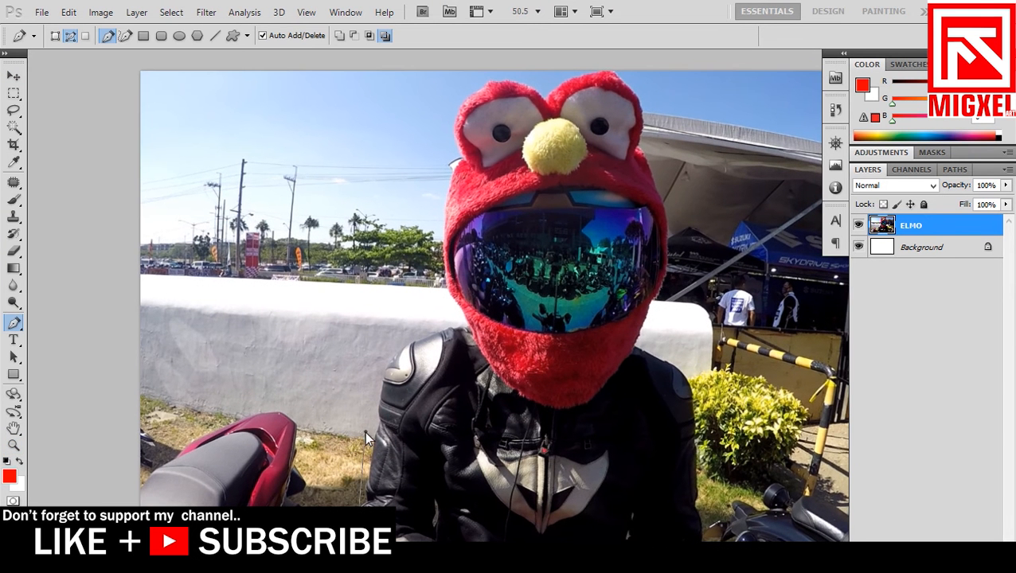
# Paint a rough red outline around the rider with the Brush at size 90, undo the strokes and restore the default colors.
pyautogui.press('b')
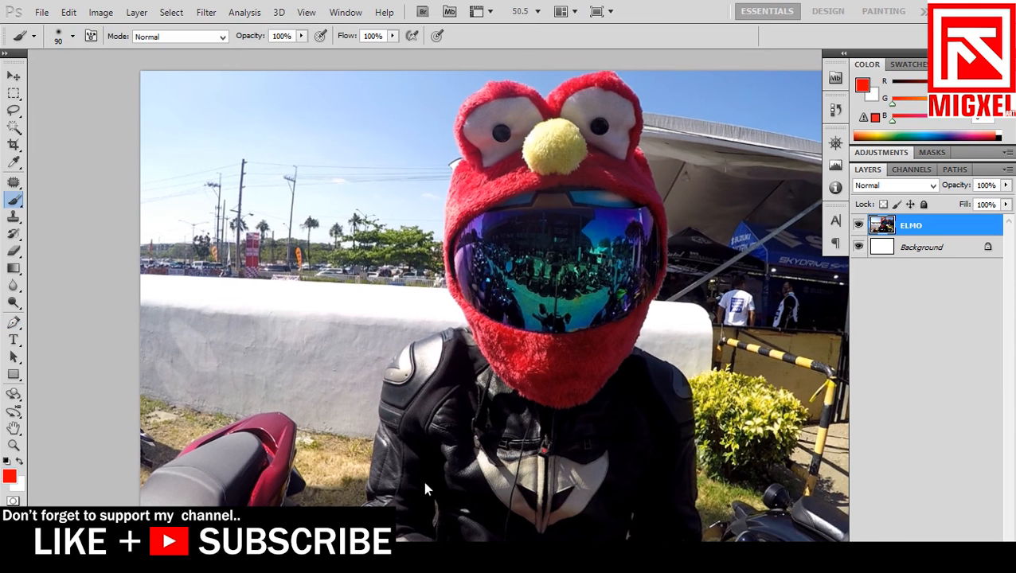
pyautogui.moveTo(357, 507)
pyautogui.mouseDown()
pyautogui.moveTo(384, 370)
pyautogui.moveTo(461, 301)
pyautogui.moveTo(446, 272)
pyautogui.moveTo(454, 148)
pyautogui.moveTo(555, 83)
pyautogui.mouseUp()
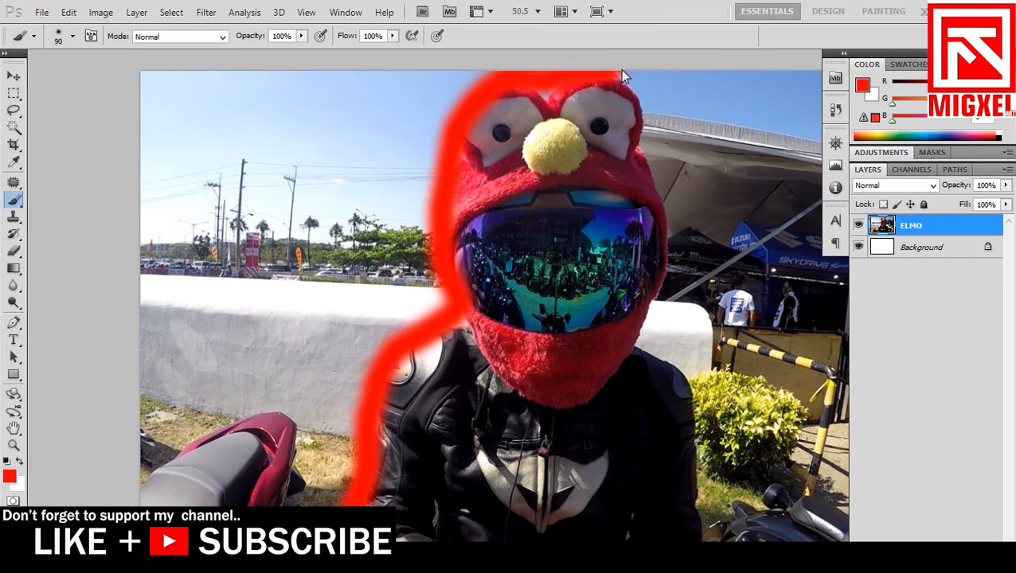
pyautogui.moveTo(682, 215)
pyautogui.mouseDown()
pyautogui.moveTo(685, 281)
pyautogui.moveTo(671, 358)
pyautogui.moveTo(694, 414)
pyautogui.moveTo(699, 487)
pyautogui.mouseUp()
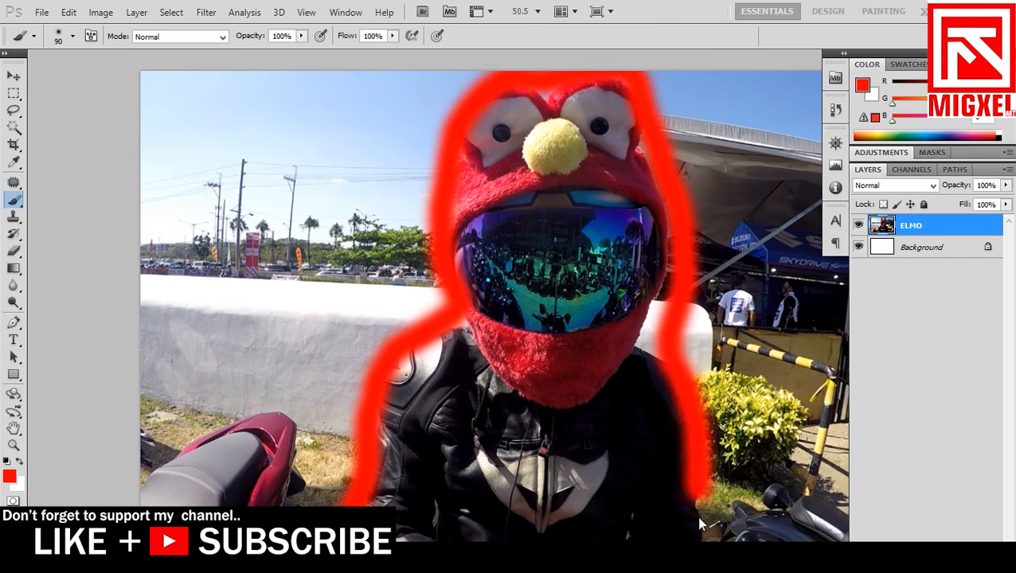
pyautogui.hotkey('ctrl', 'z')
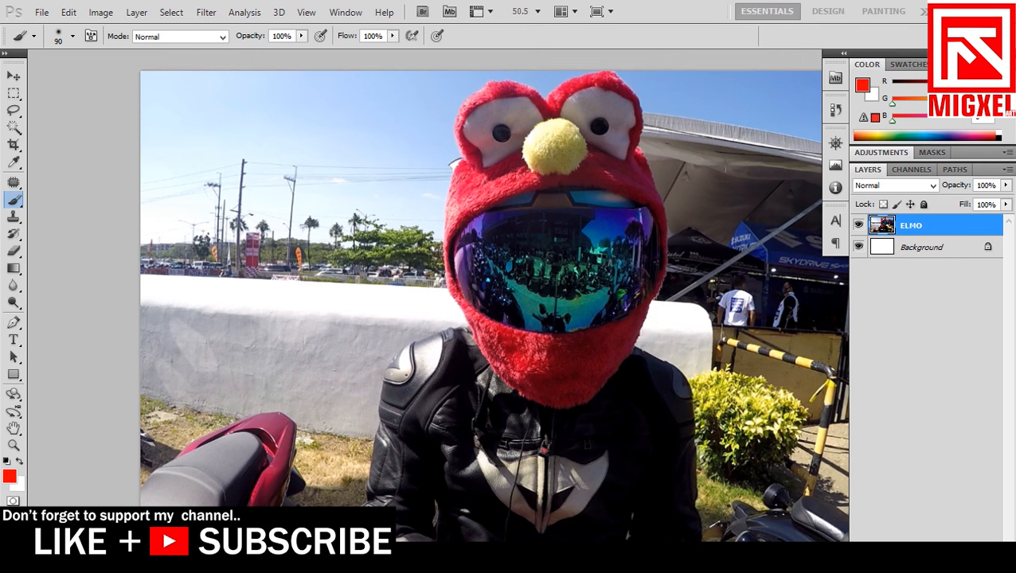
pyautogui.click(7, 462)
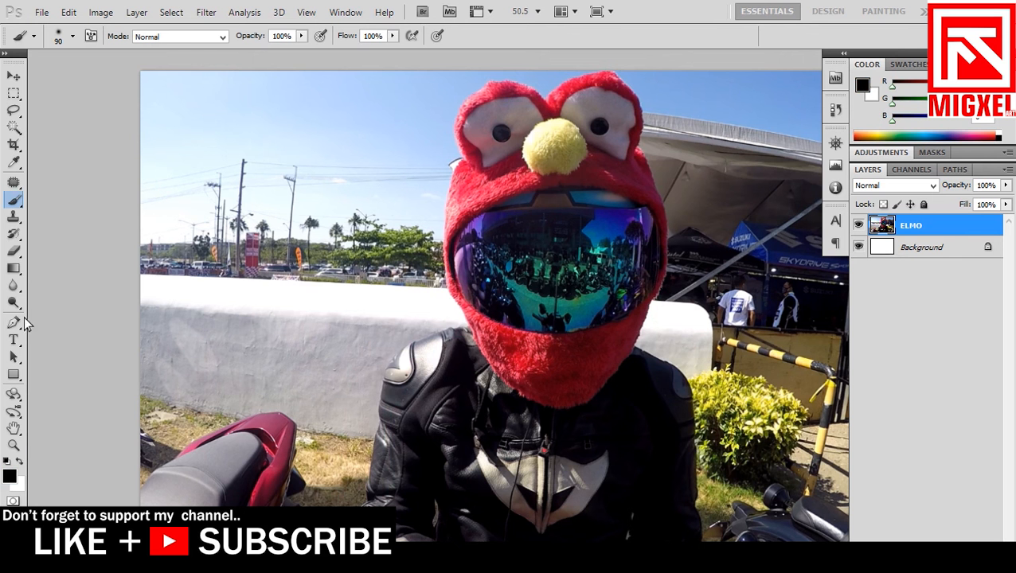
# Start a Pen path at the rider's cuff on the photo's left side and trace it up the outer edge of the forearm sleeve.
pyautogui.click(14, 323)
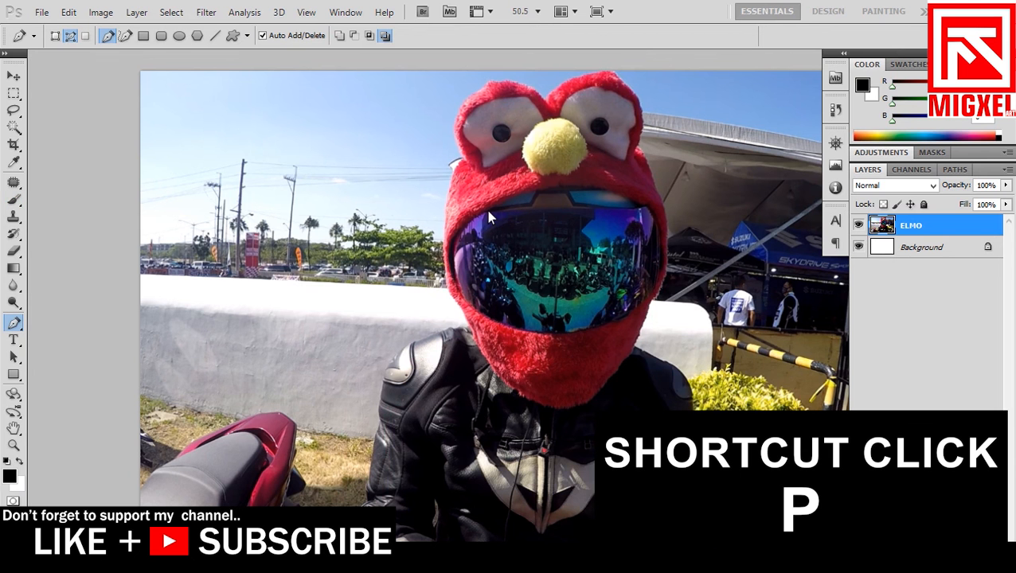
pyautogui.hotkey('ctrl', '+')
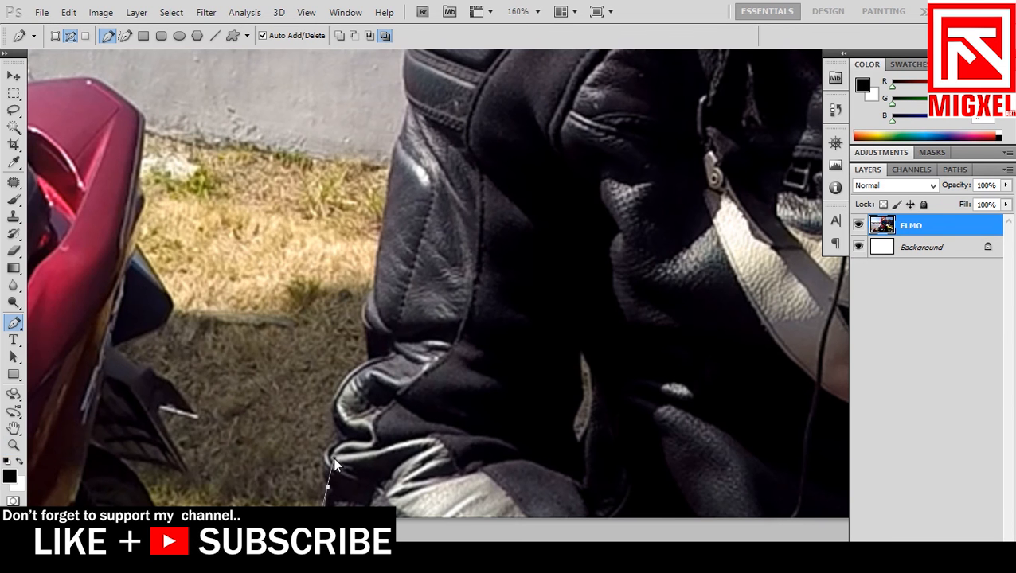
pyautogui.click(337, 437)
pyautogui.click(366, 361)
pyautogui.moveTo(360, 363); pyautogui.dragTo(309, 392)
pyautogui.moveTo(374, 287); pyautogui.dragTo(400, 260)
pyautogui.moveTo(410, 318); pyautogui.dragTo(431, 393)
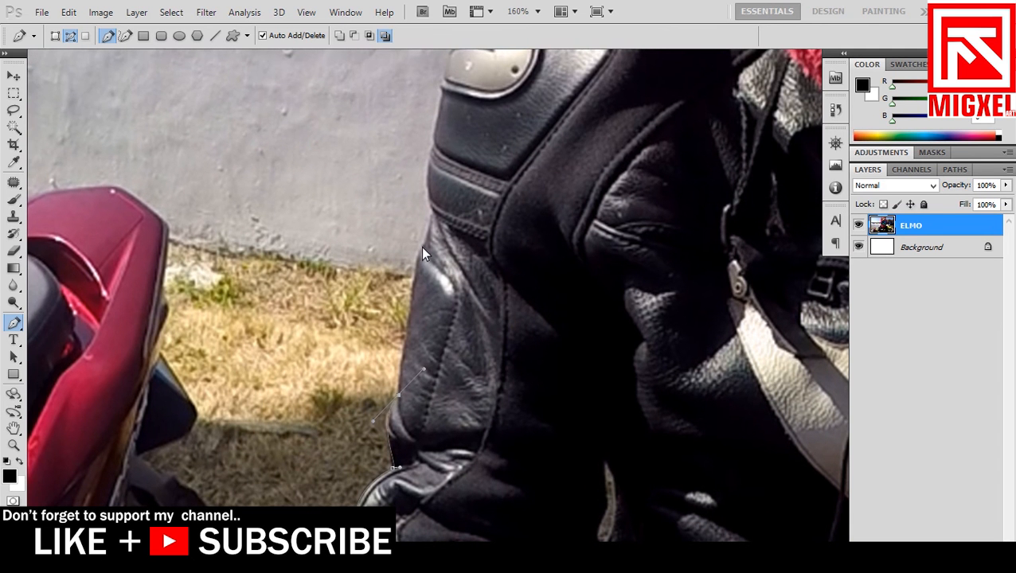
pyautogui.moveTo(421, 247); pyautogui.dragTo(436, 238)
pyautogui.moveTo(416, 289); pyautogui.dragTo(390, 394)
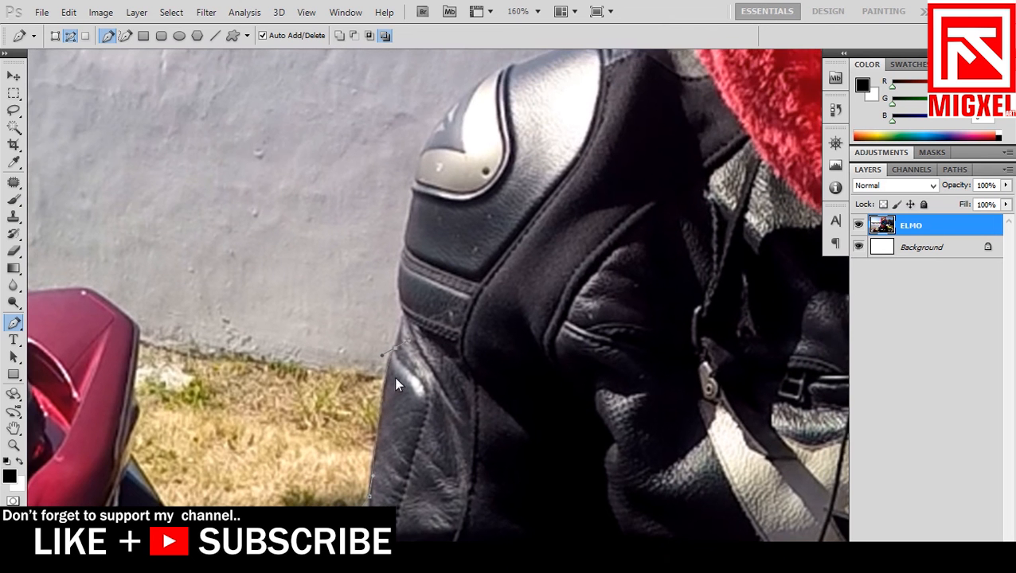
# Continue the Pen path up the jacket's upper arm and curve it around the outside of the shoulder armor.
pyautogui.click(401, 311)
pyautogui.moveTo(404, 247); pyautogui.dragTo(412, 198)
pyautogui.click(412, 189)
pyautogui.moveTo(513, 65); pyautogui.dragTo(446, 104)
pyautogui.click(462, 123)
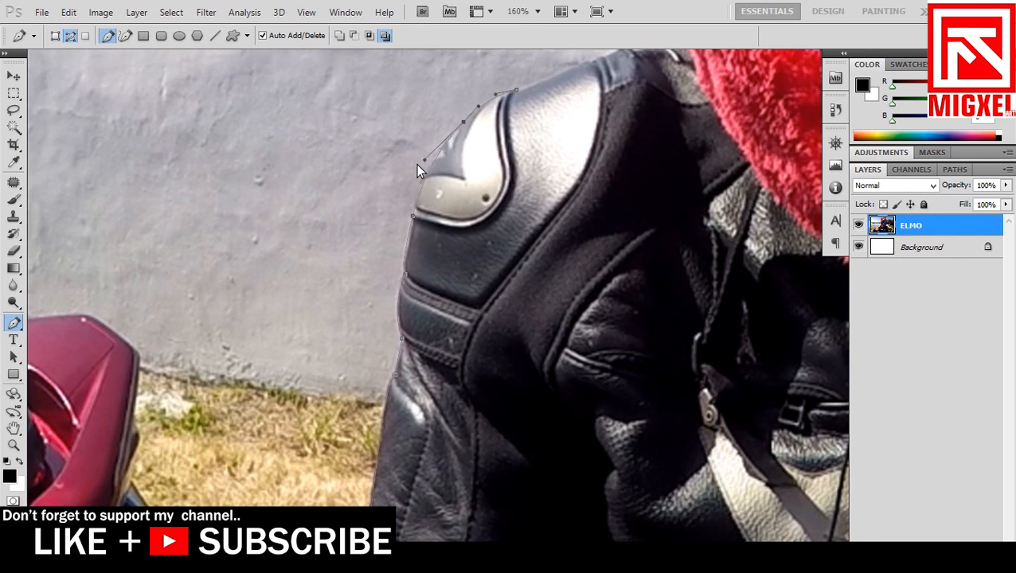
pyautogui.moveTo(411, 170); pyautogui.dragTo(276, 295)
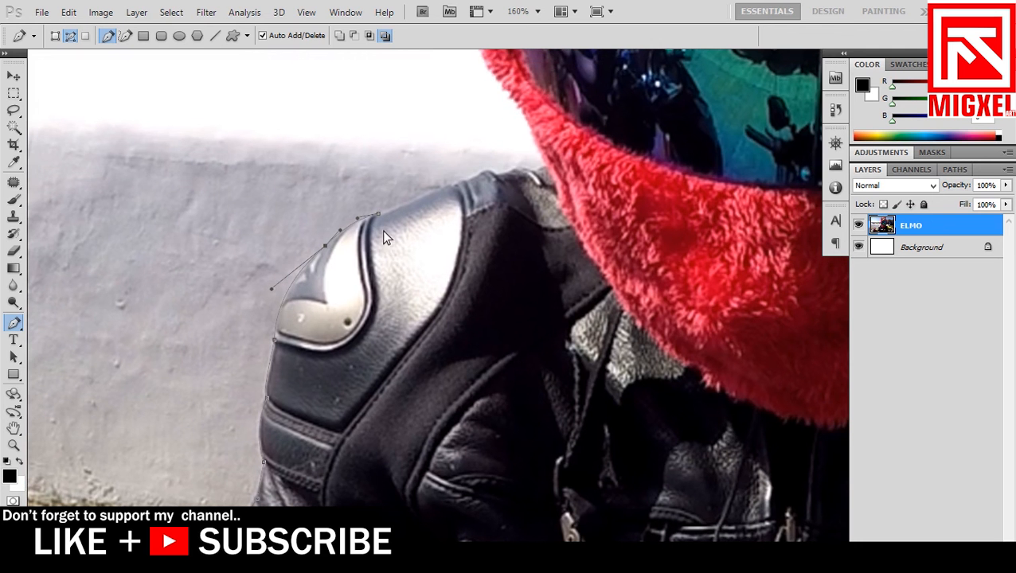